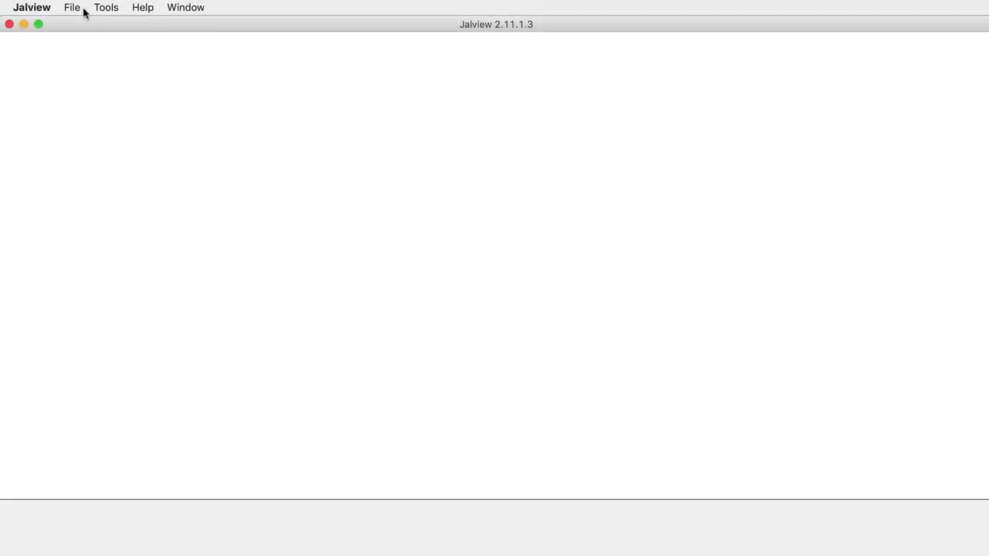
click(72, 8)
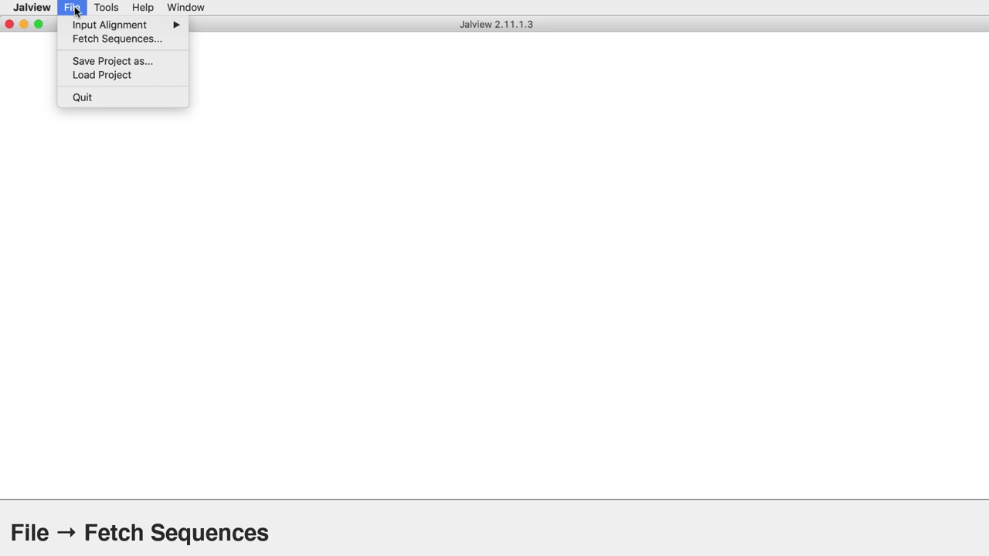
click(80, 39)
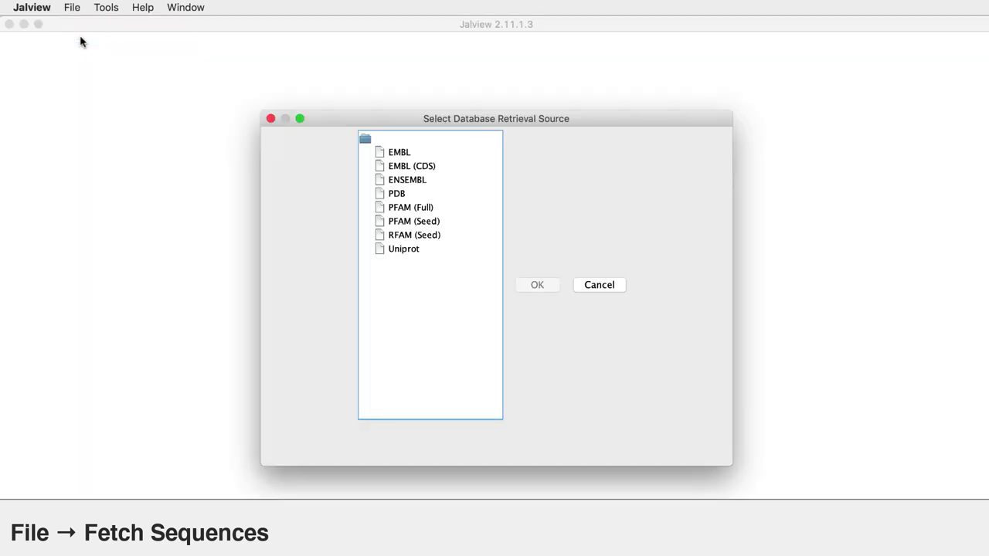
click(390, 179)
click(535, 287)
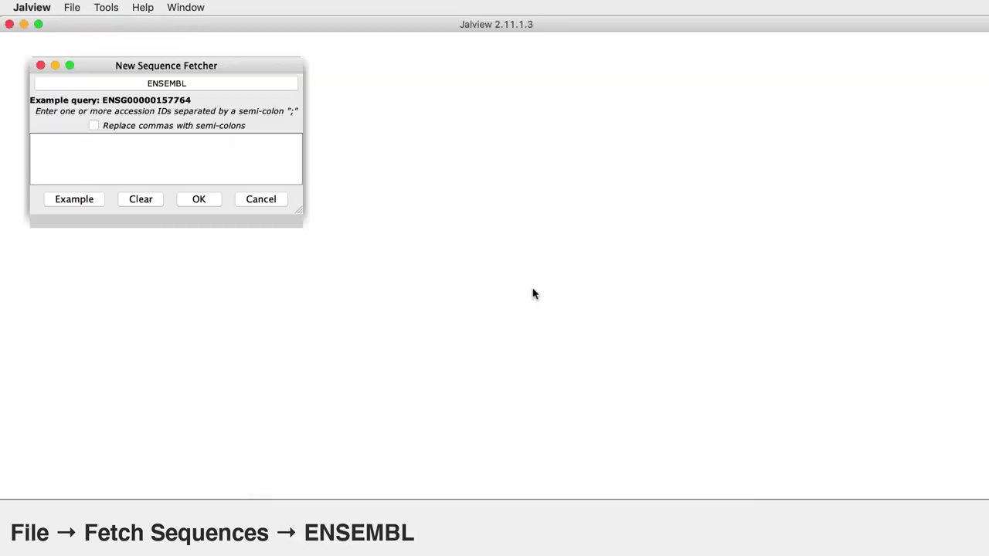
text(ENSG00000113924)
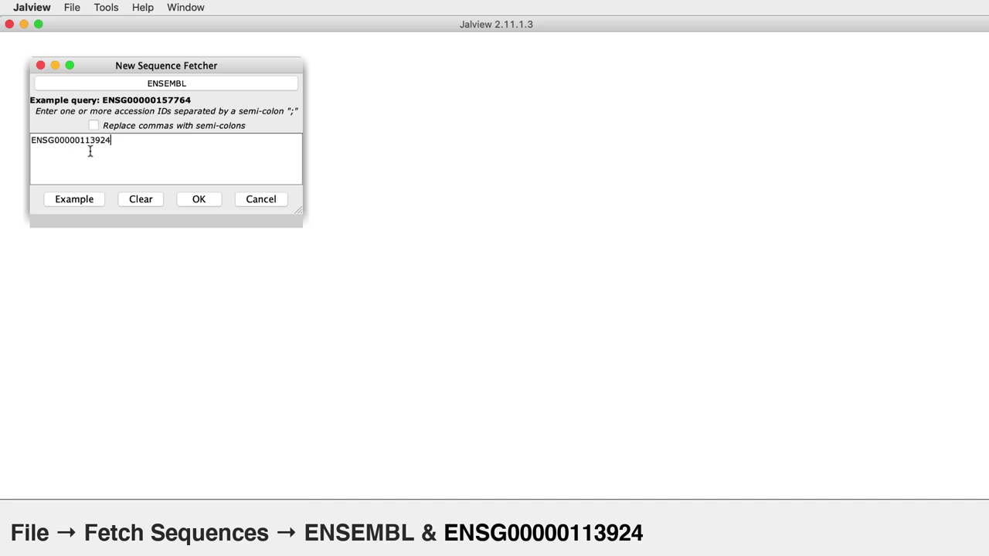
click(198, 200)
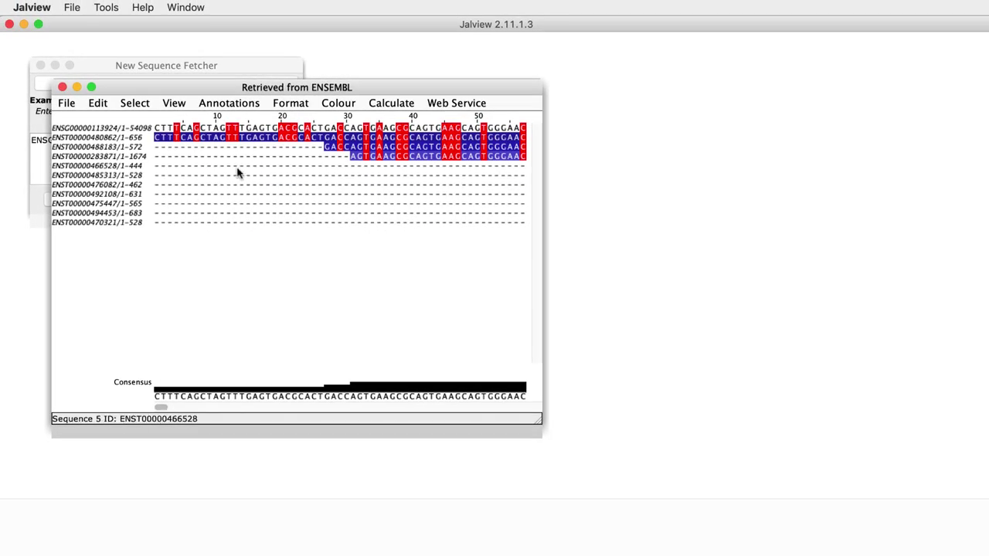
Get UNIPROT cross-references from the Calculate menu to open the linked CDS/protein view
click(395, 105)
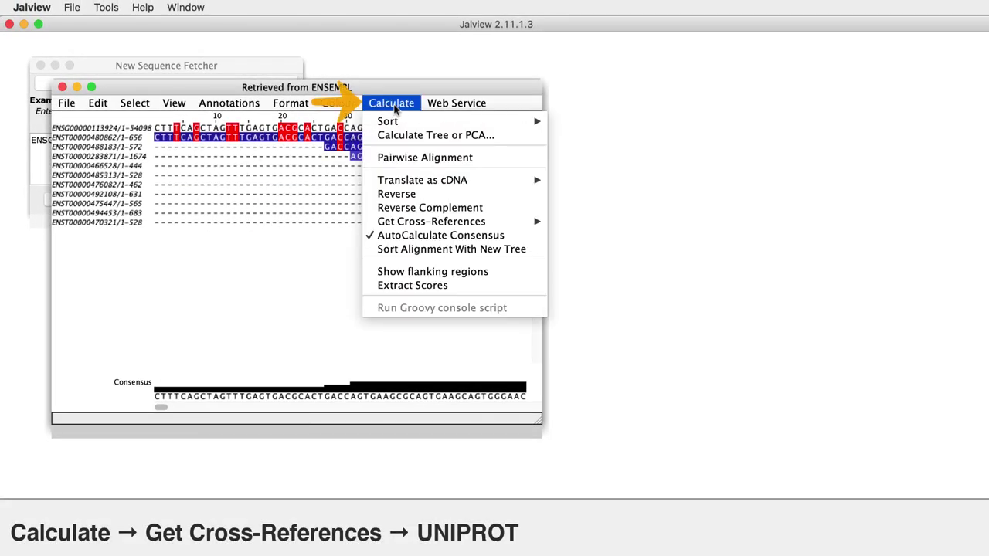
mouse_move(412, 224)
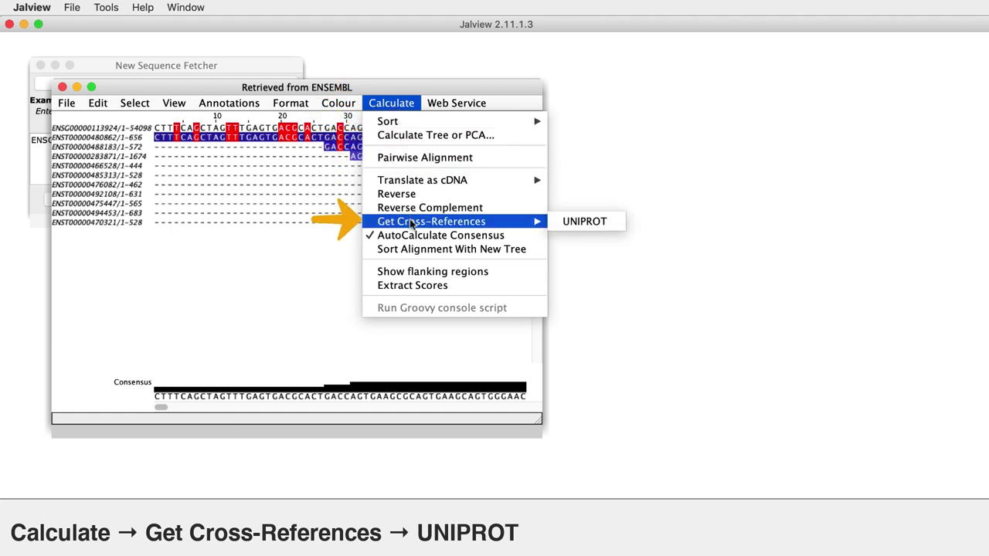
click(584, 221)
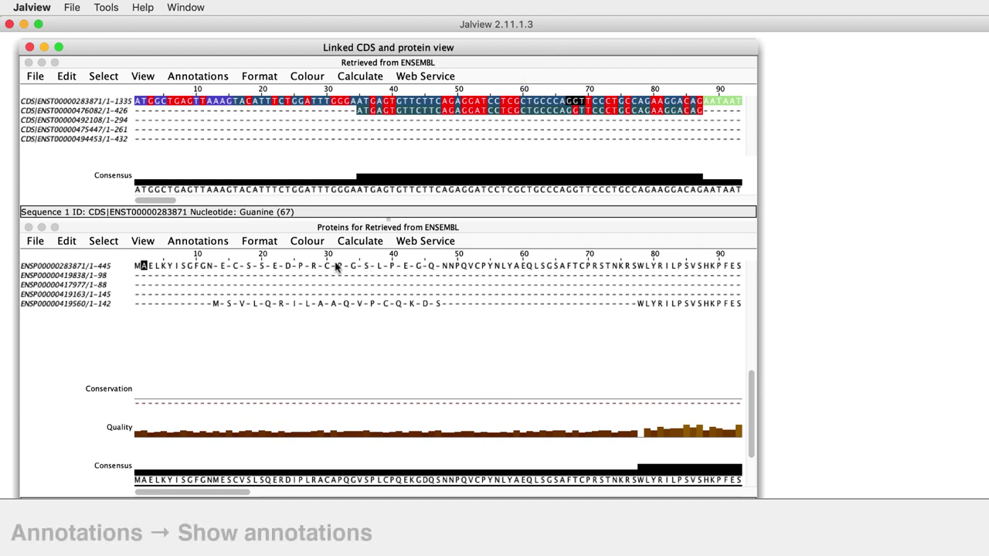
Turn off Show annotations in both the protein and CDS alignment panels
click(215, 242)
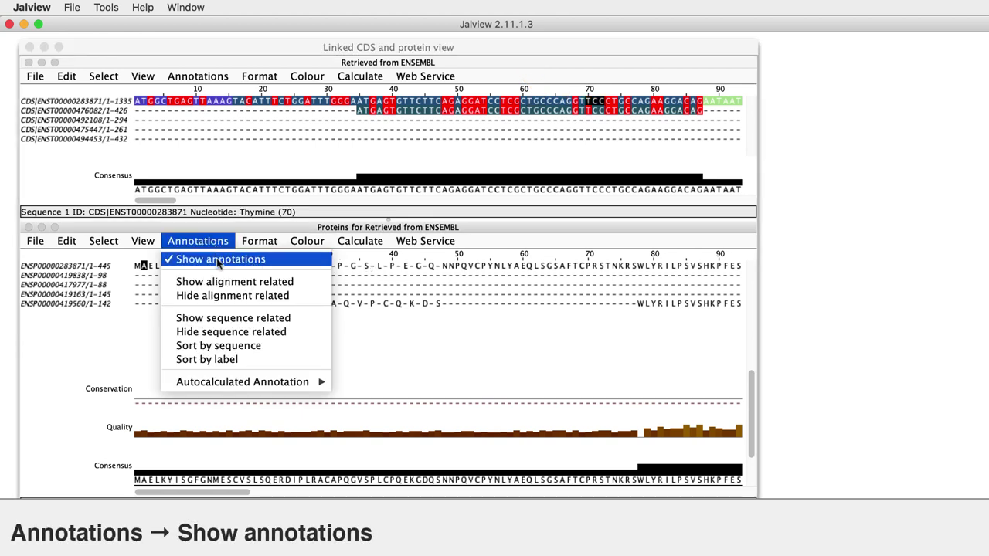
click(219, 261)
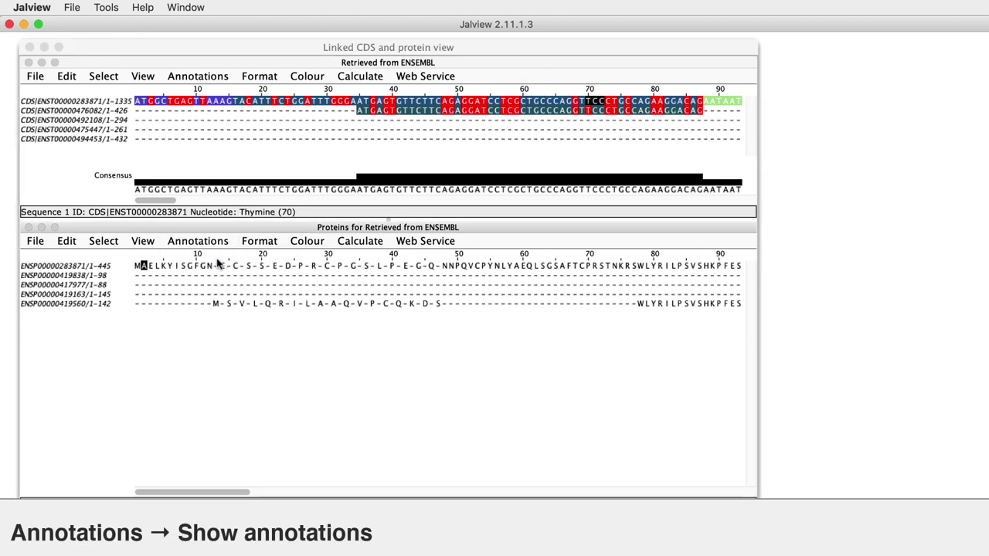
click(207, 77)
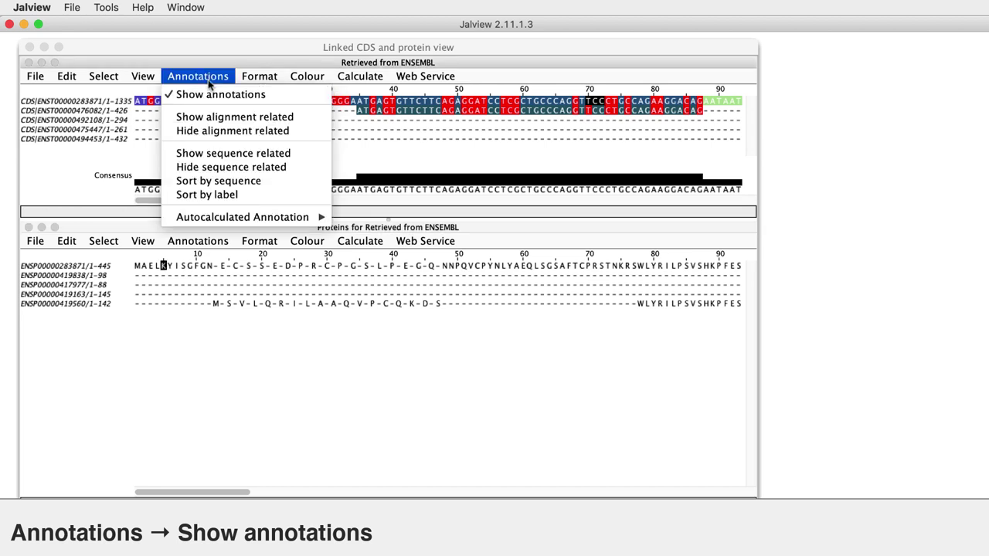
click(209, 95)
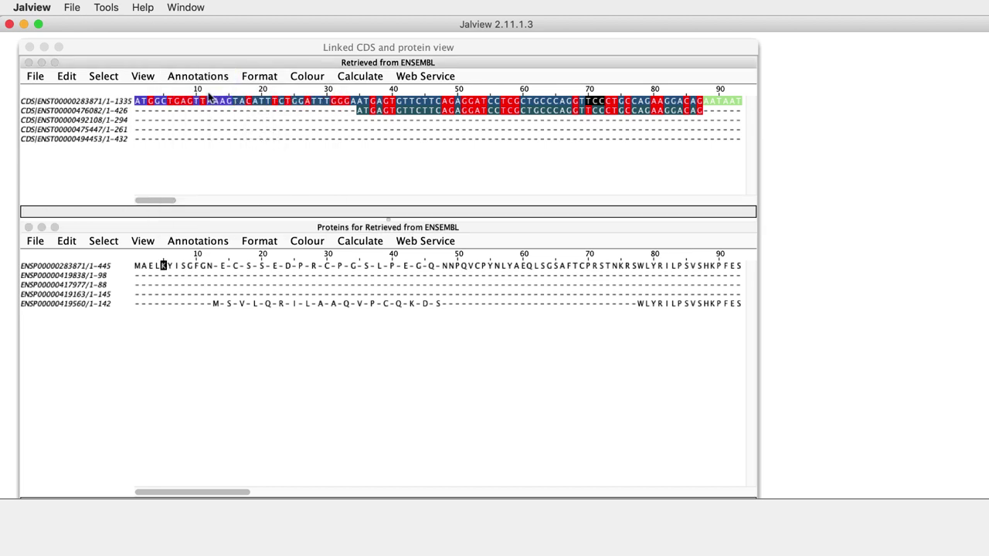
click(143, 77)
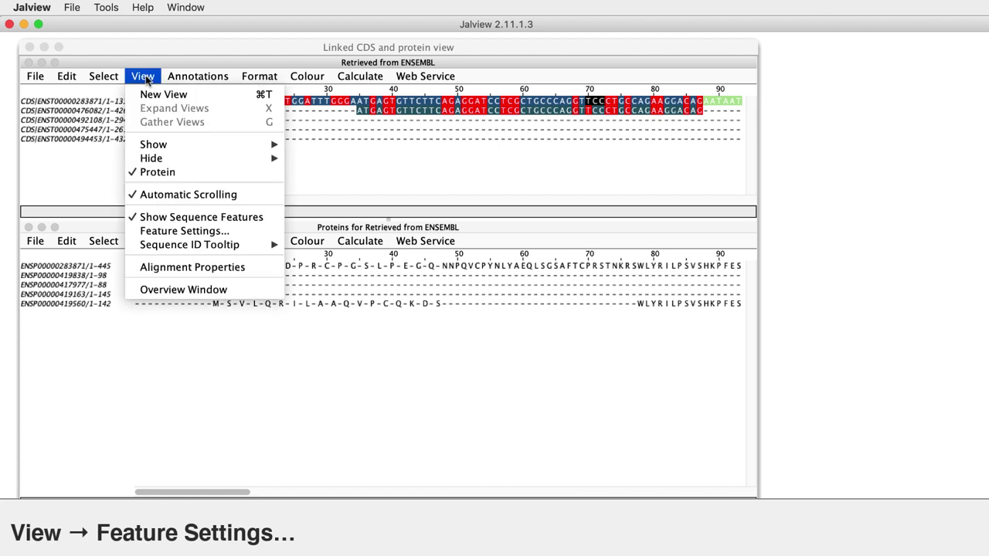
Open Feature Settings and switch off the dbSNP, ensembl_havana, HGMD-PUBLIC and havana sources
click(178, 231)
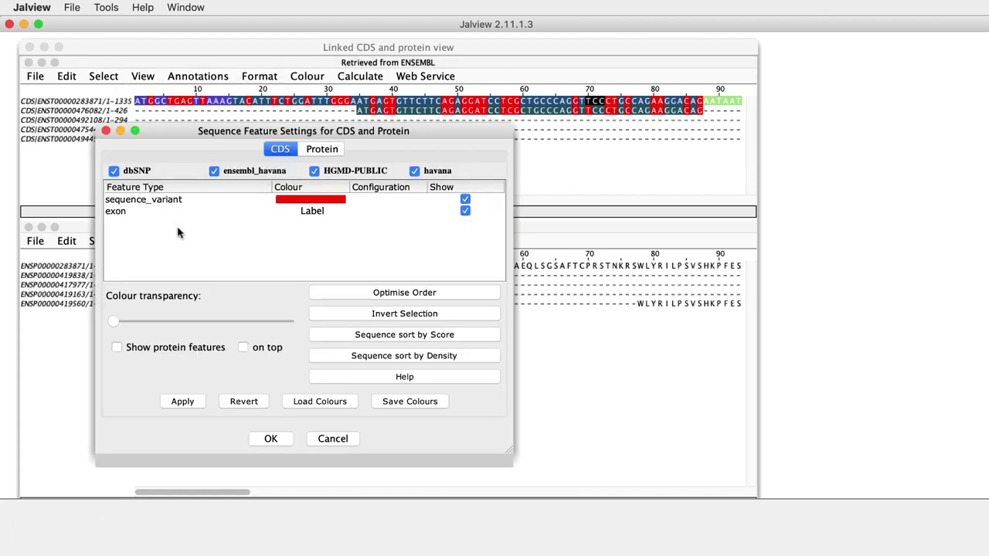
drag(168, 135, 616, 141)
click(563, 178)
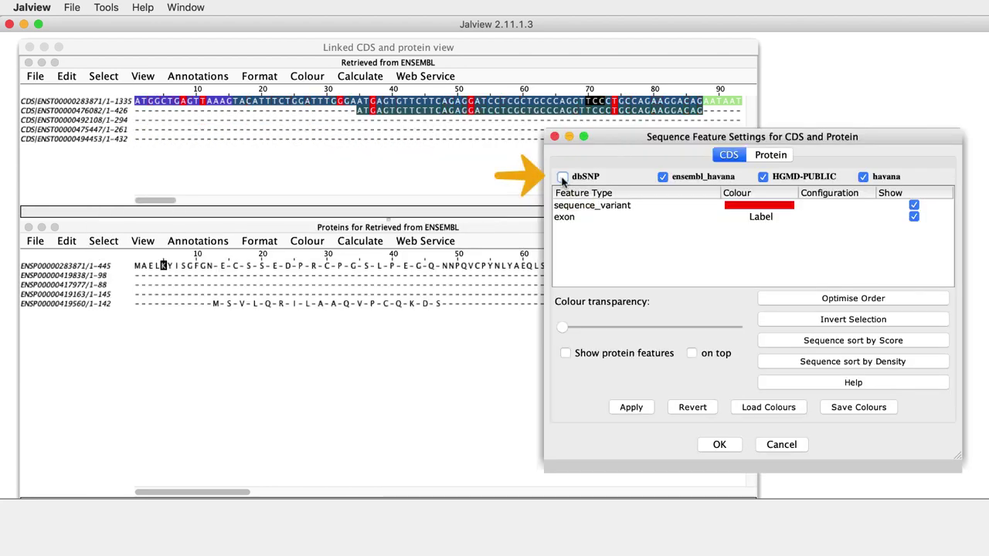
click(662, 177)
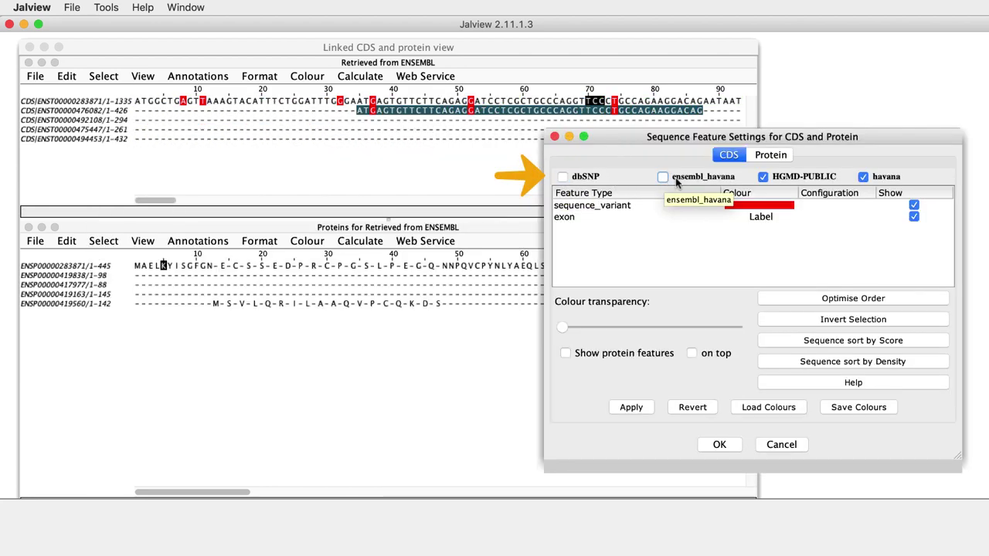
click(761, 178)
click(862, 177)
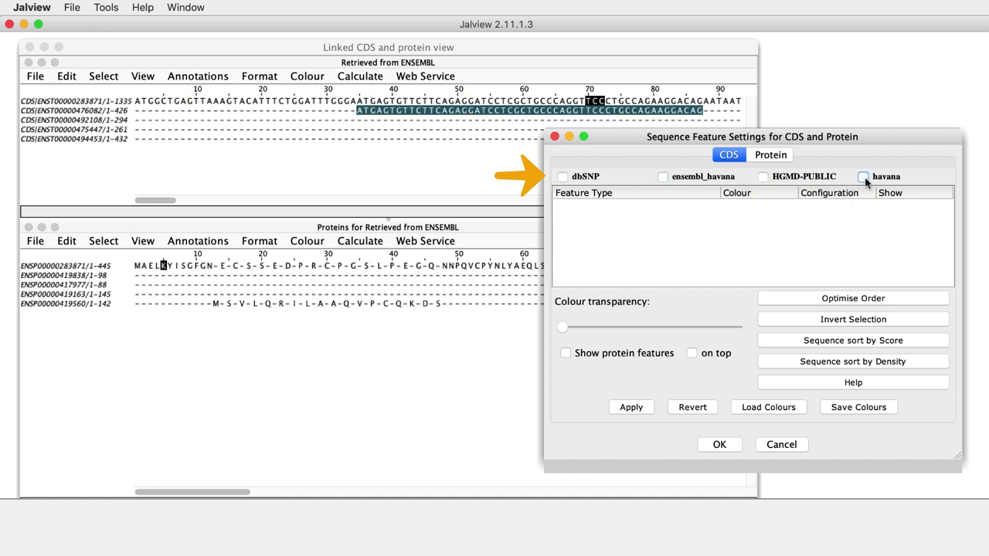
Re-enable all four feature sources and move sequence_variant above exon in rendering order
click(563, 177)
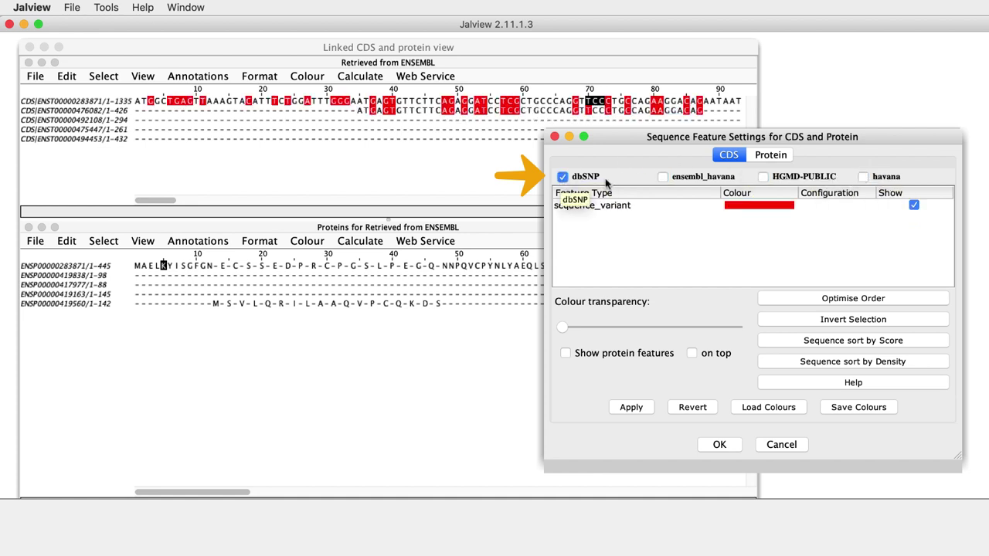
click(662, 178)
click(762, 177)
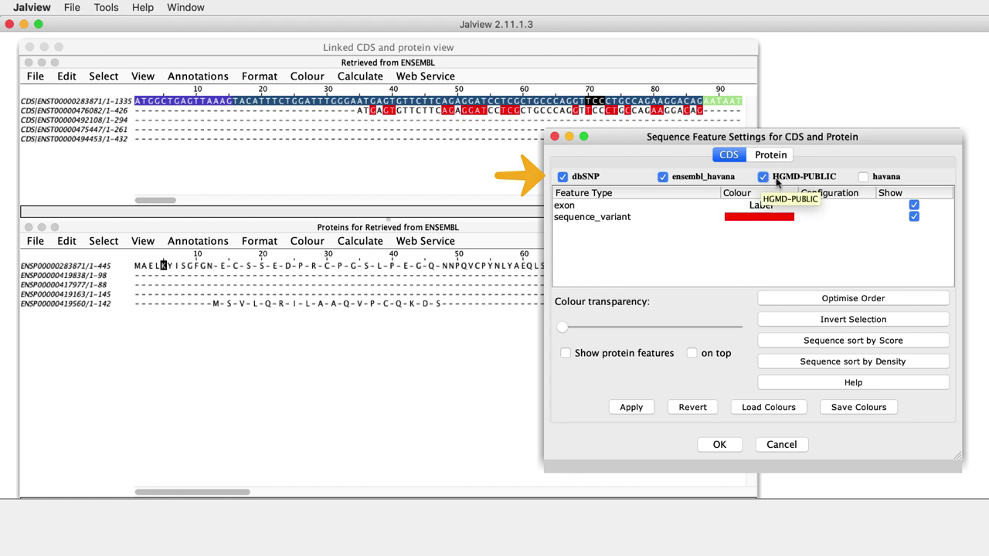
click(863, 176)
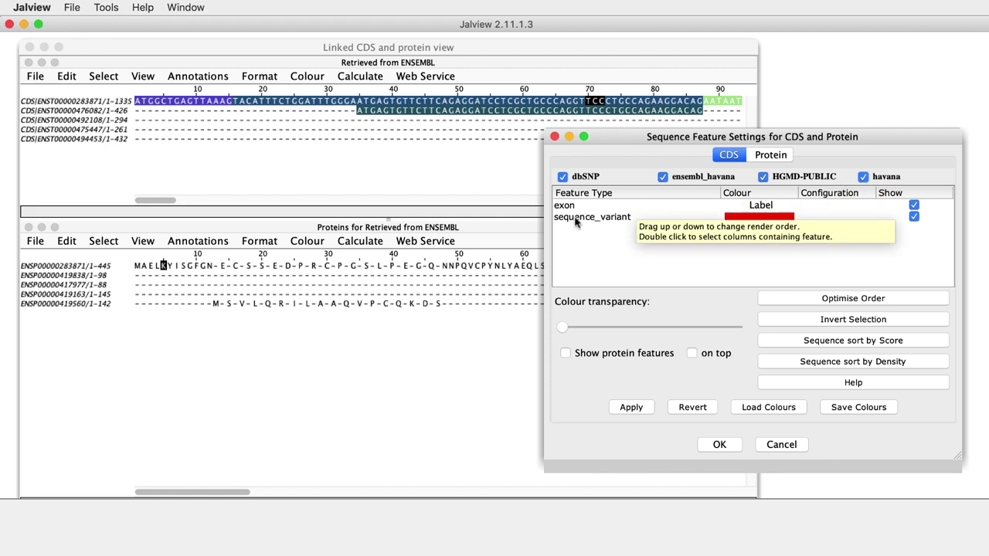
drag(576, 222, 573, 211)
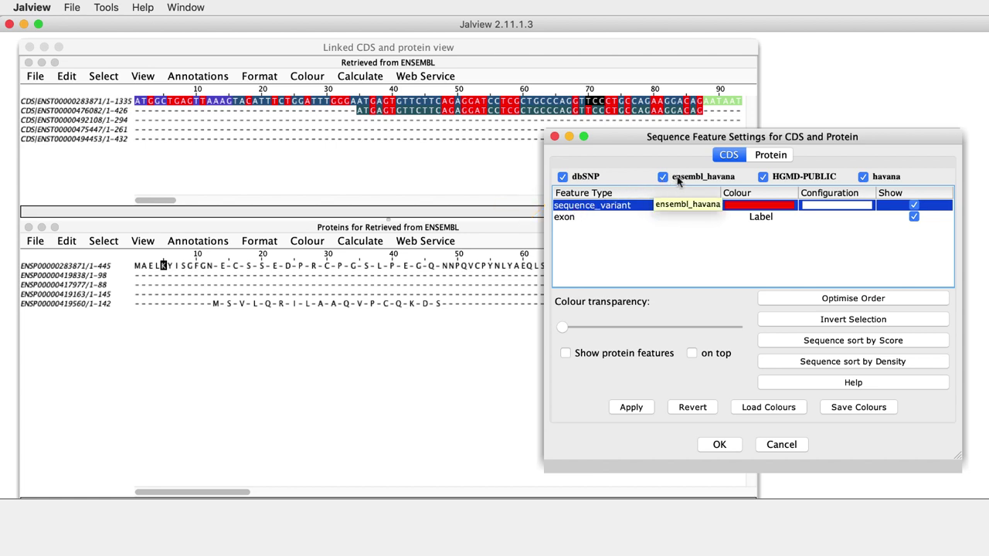
Enable Show CDS features in the Protein feature settings, then return to CDS
click(760, 156)
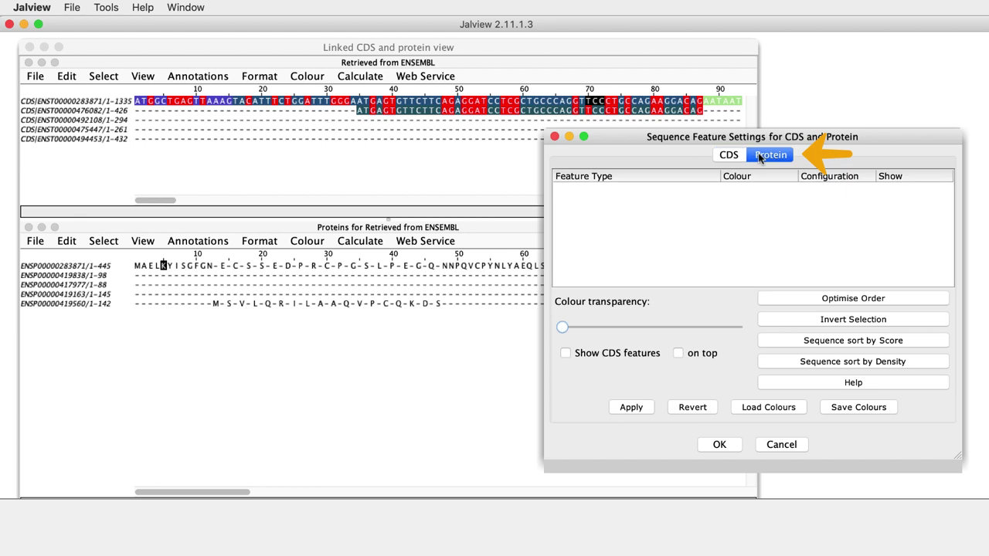
click(565, 354)
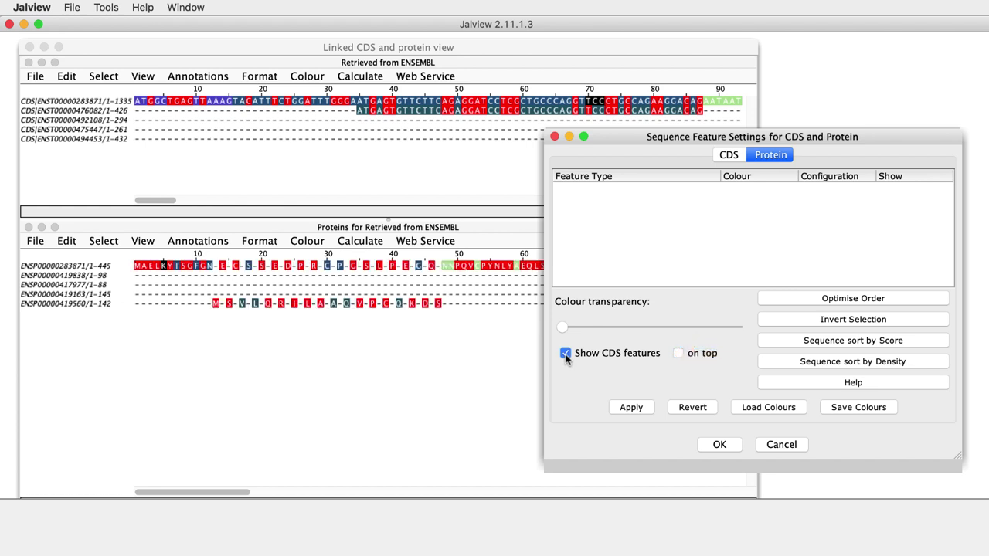
click(726, 156)
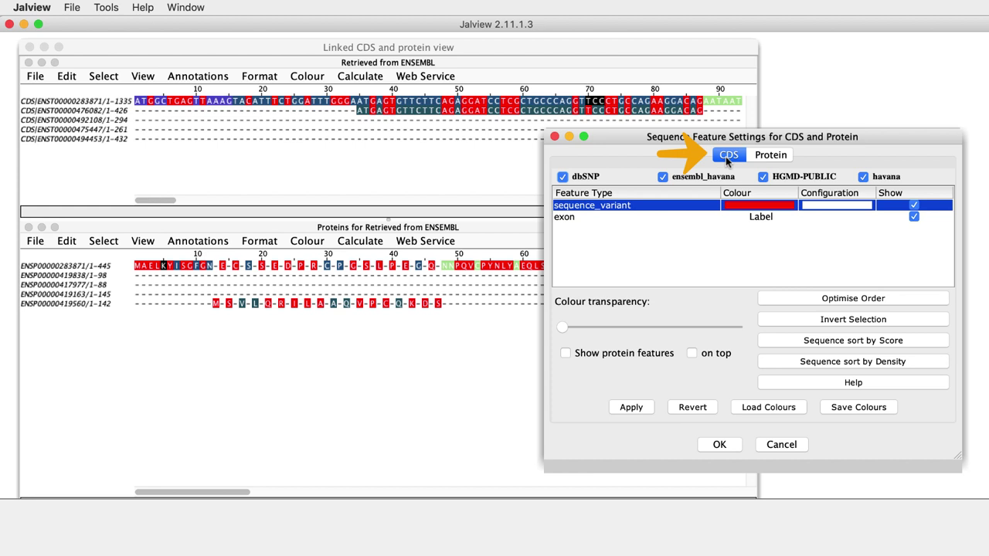
Untick exon features and inspect the red variant tooltips on alignment residues
click(914, 217)
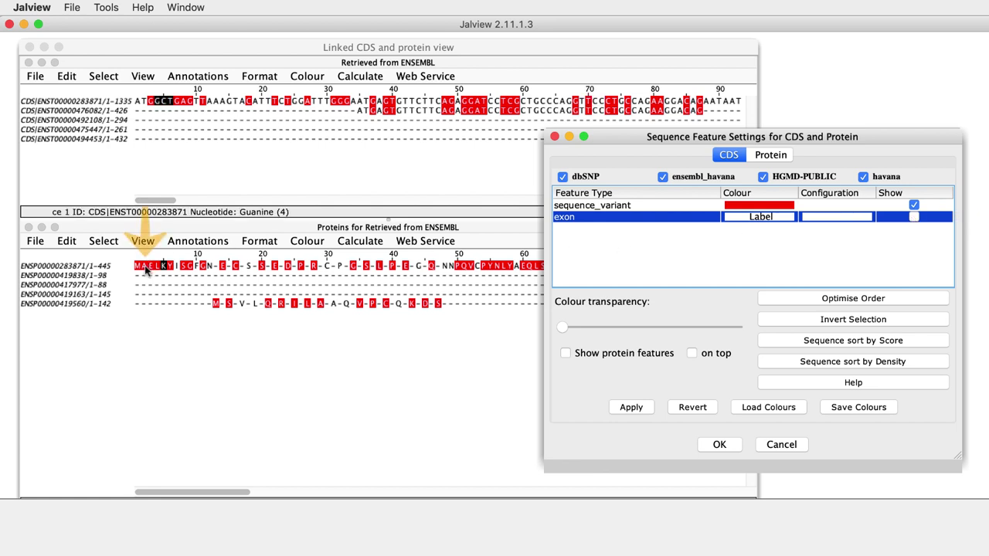
mouse_move(145, 269)
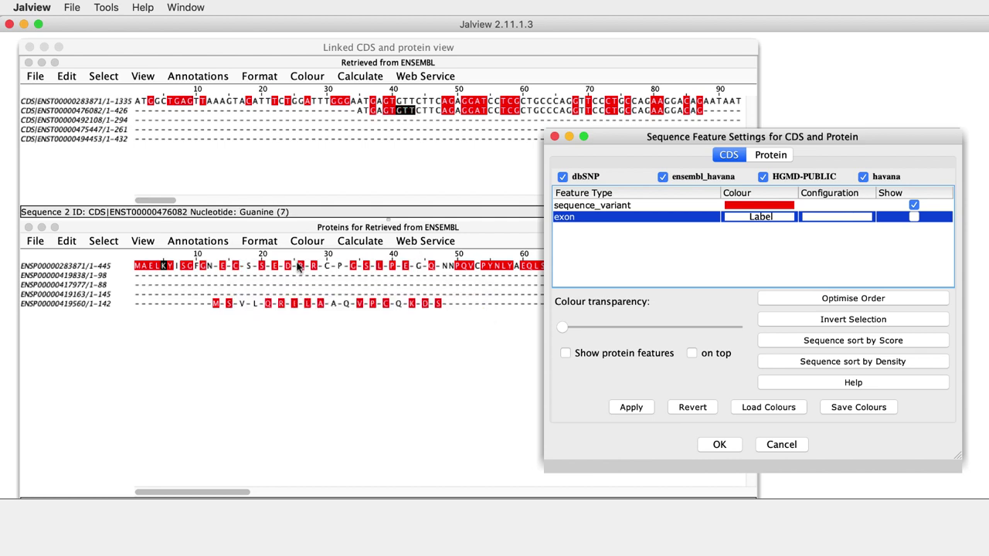
mouse_move(299, 267)
mouse_move(386, 306)
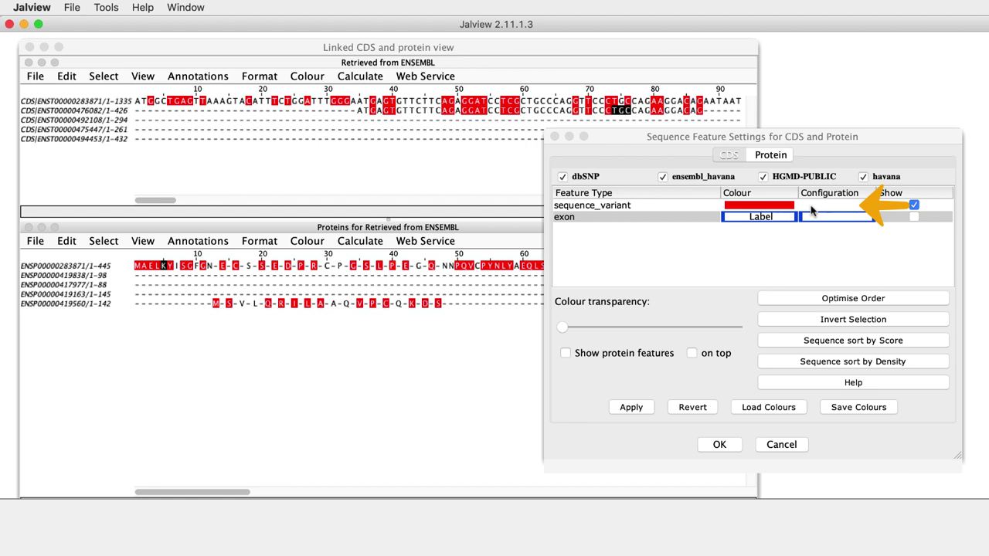
Set sequence_variant colouring to By text of clinical_significance
click(808, 205)
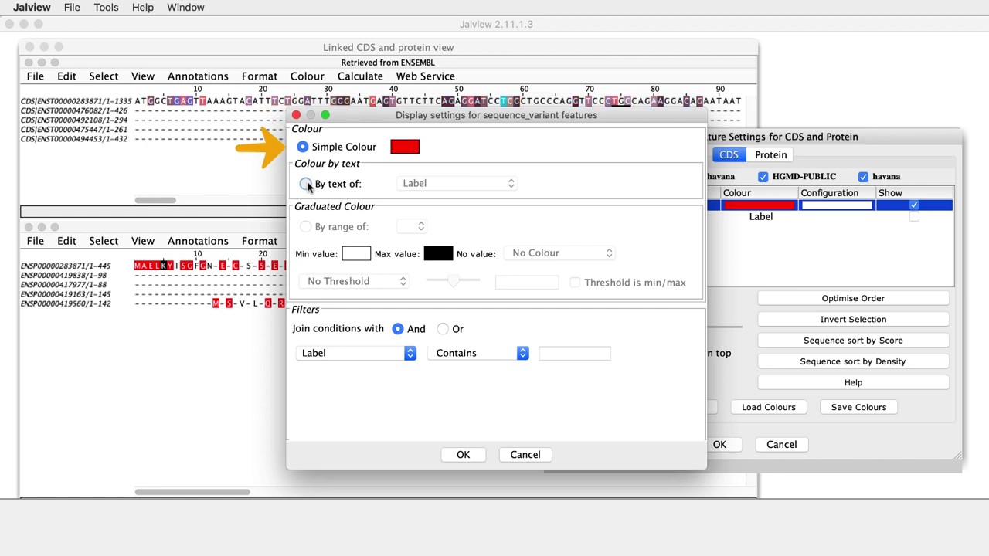
click(306, 185)
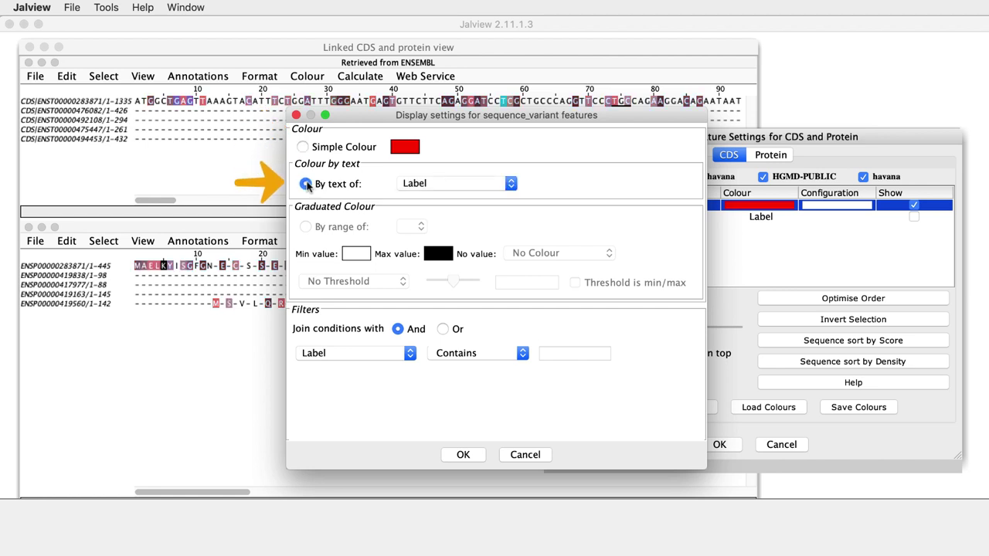
click(417, 187)
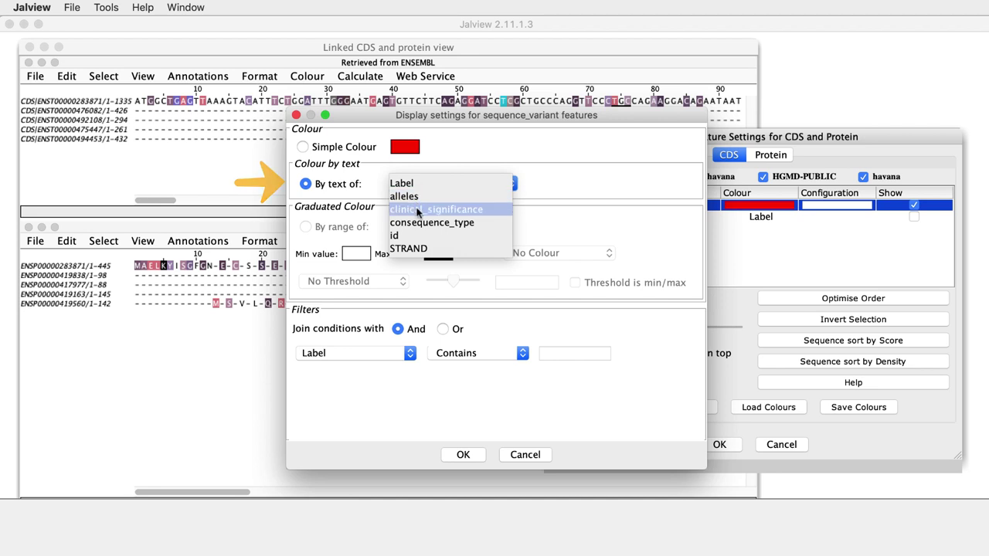
click(417, 210)
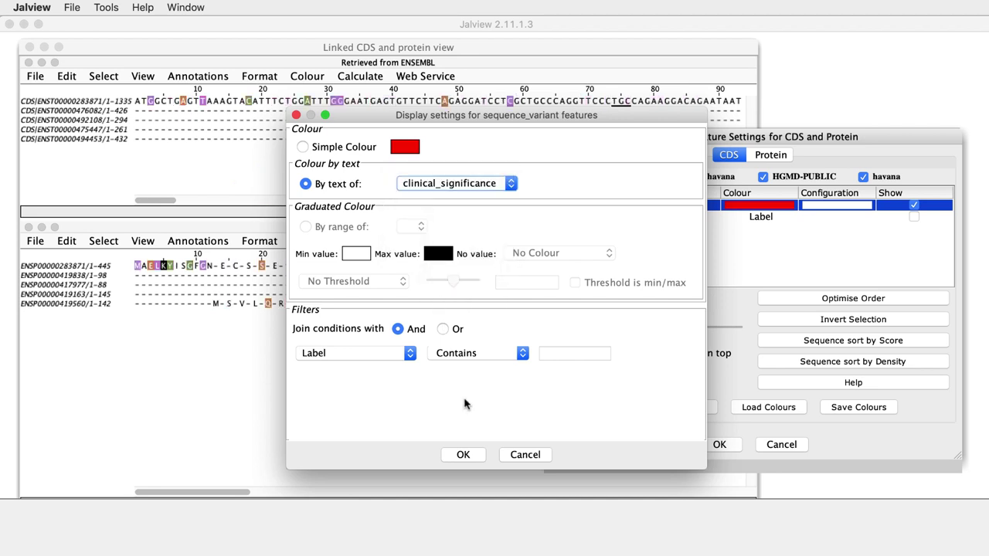
click(468, 456)
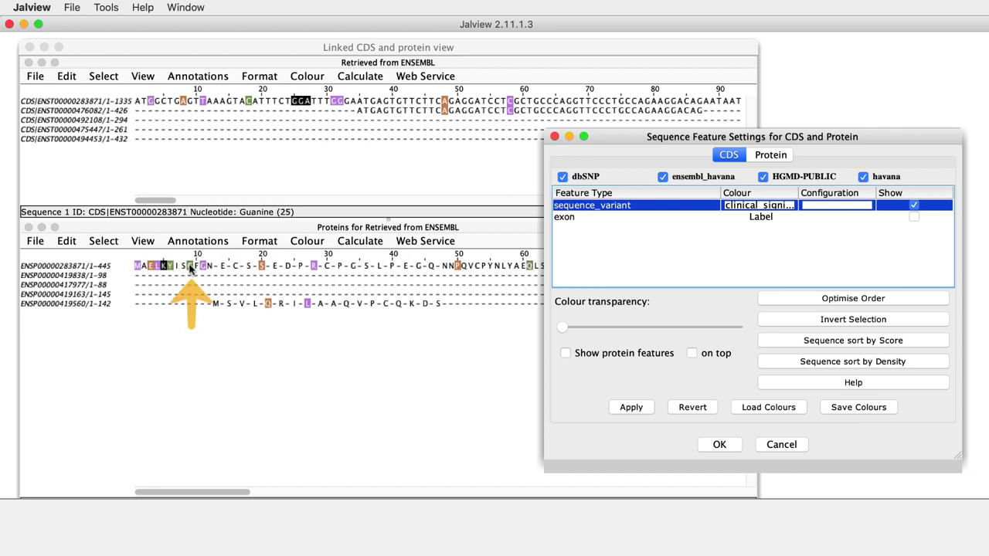
mouse_move(190, 268)
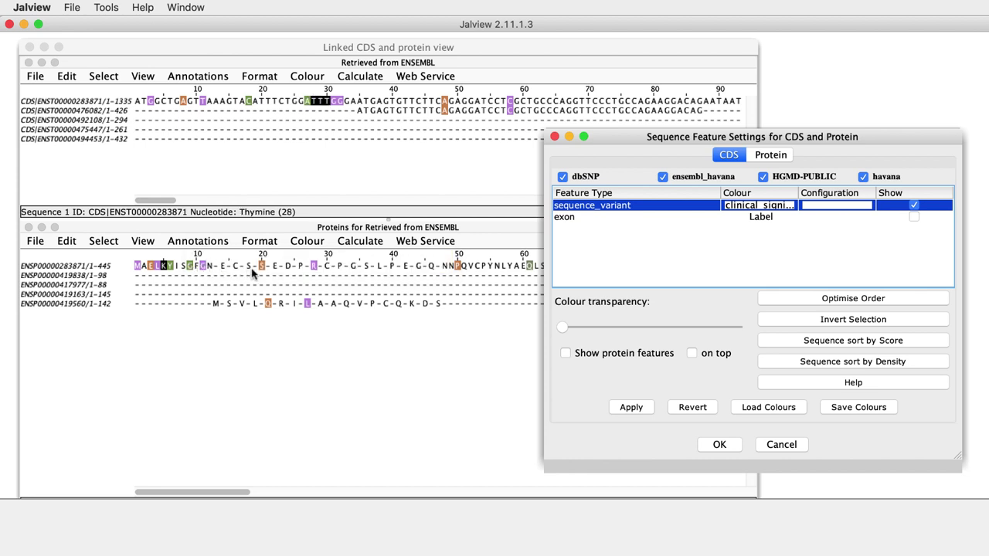
mouse_move(261, 268)
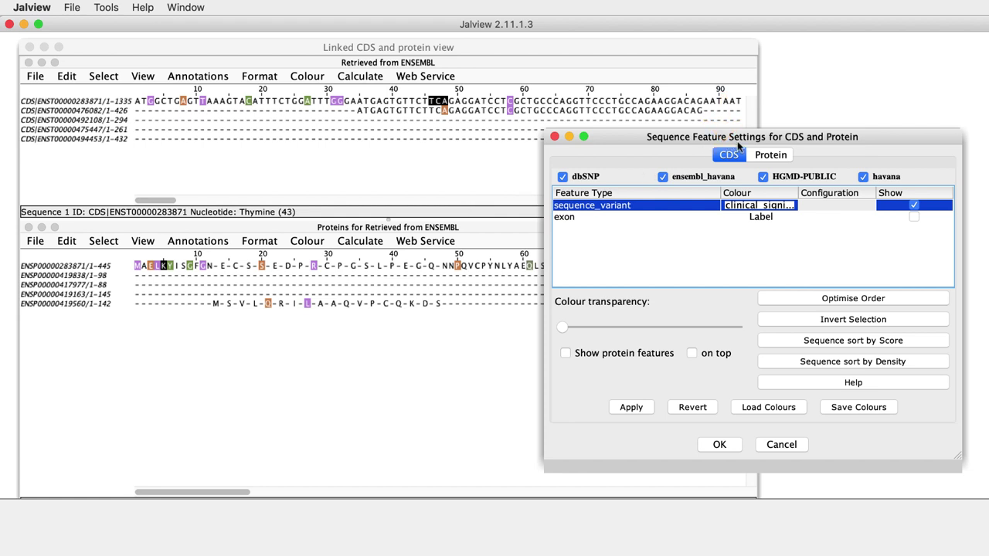
Filter sequence_variant features to clinical_significance containing 'pathogen'
click(838, 207)
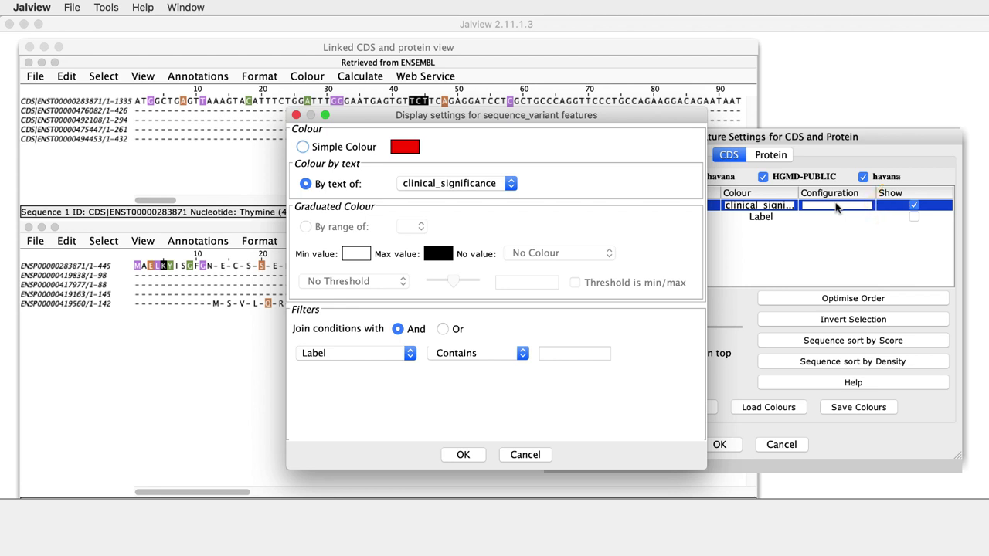
click(409, 353)
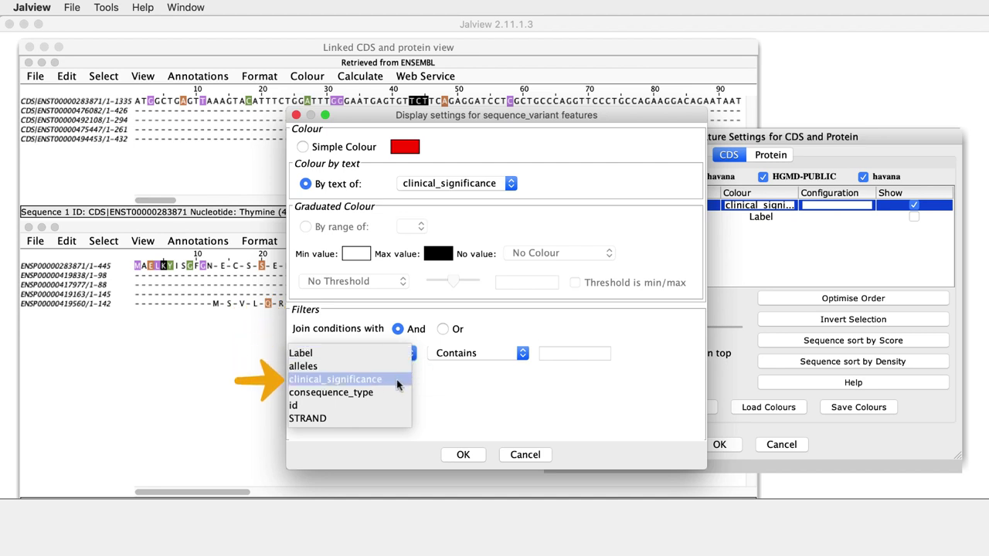
click(397, 384)
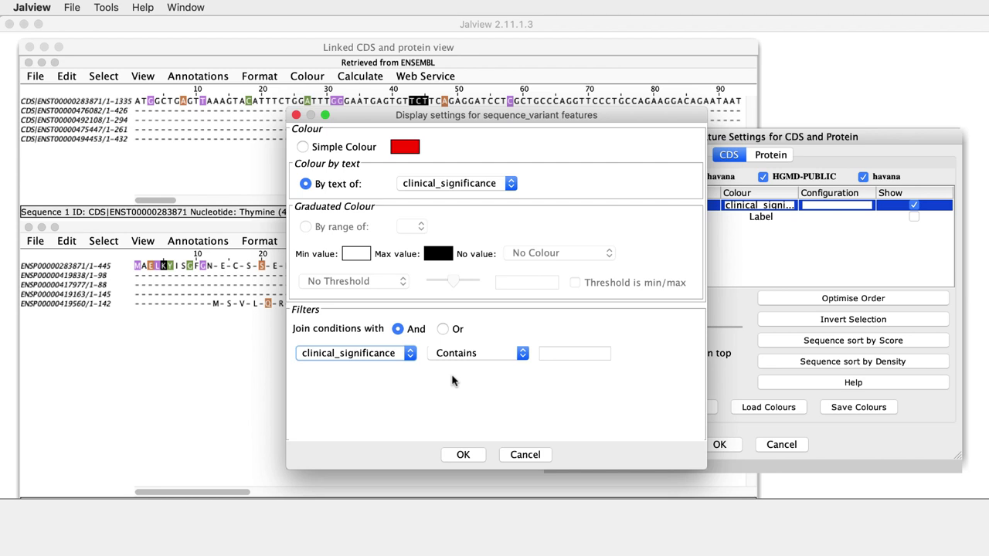
click(556, 354)
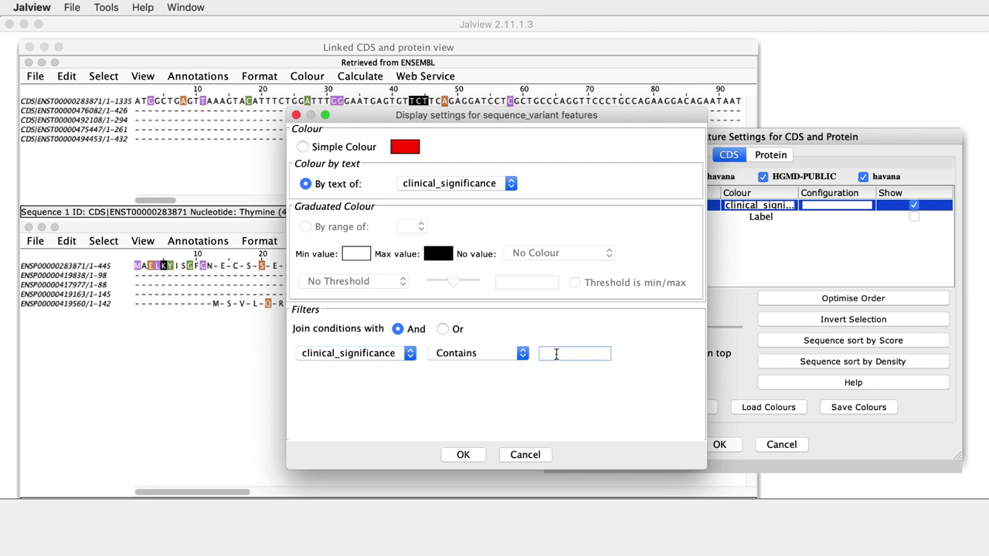
text(pathogenic)
click(464, 455)
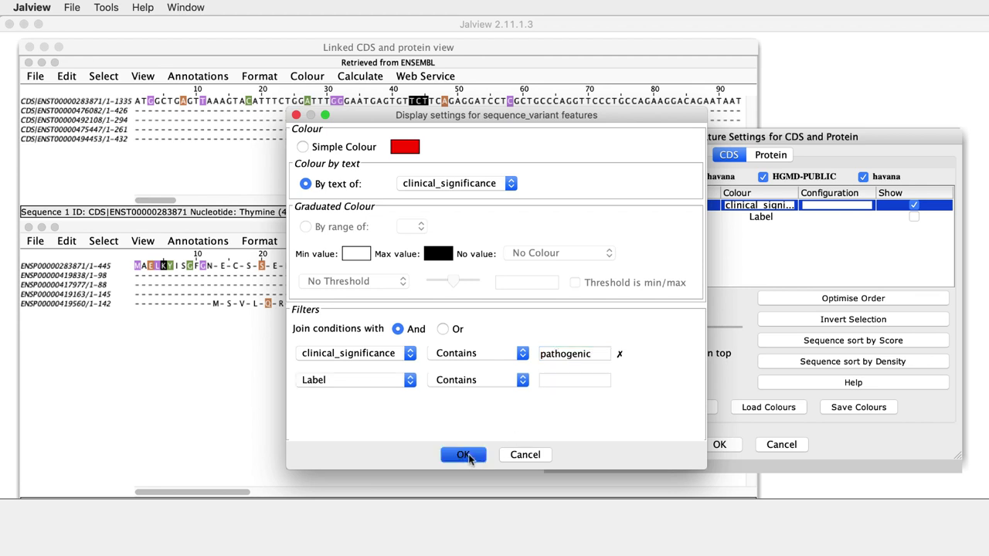
Scroll right and show feature details for dbSNP variant 18 G,A at protein residue 53
drag(221, 496, 290, 494)
mouse_move(205, 268)
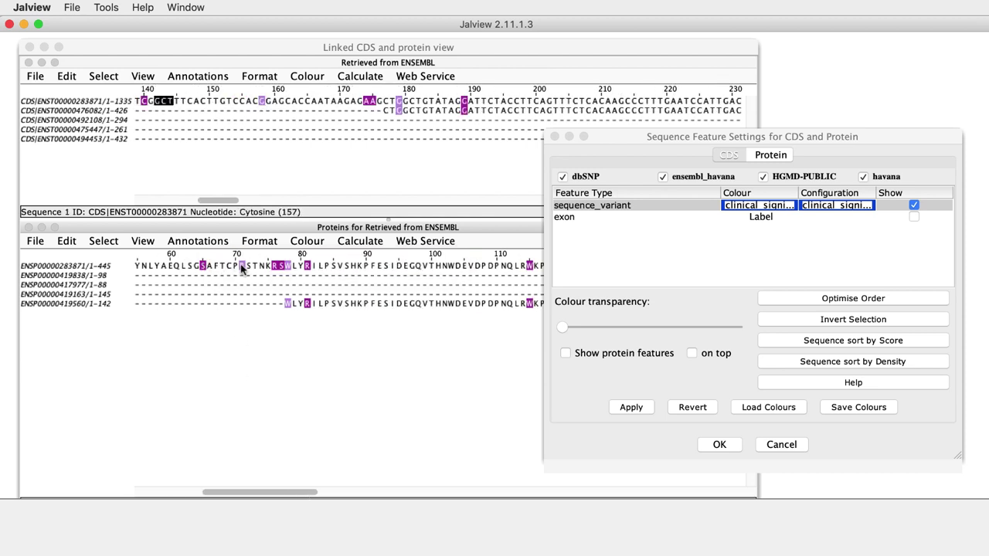
mouse_move(242, 267)
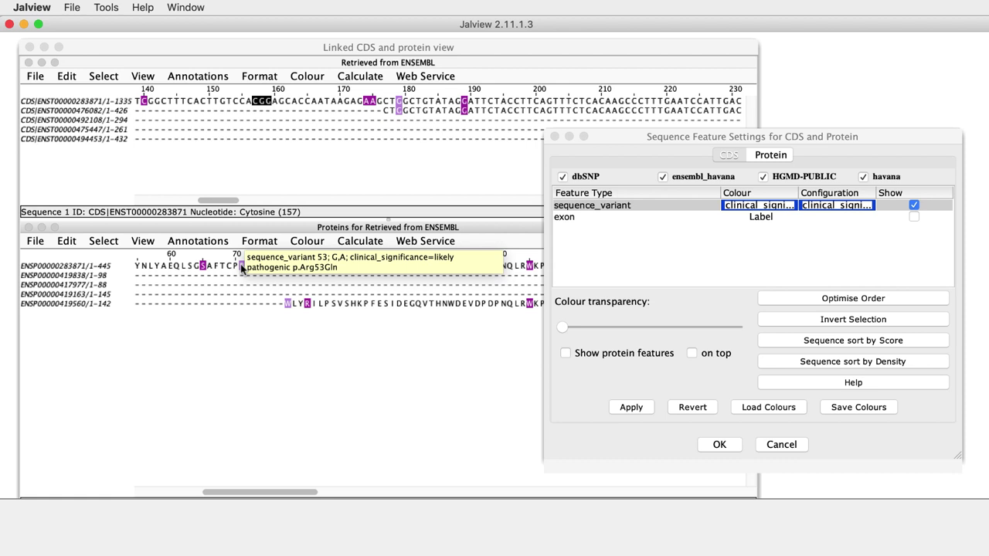
right_click(242, 268)
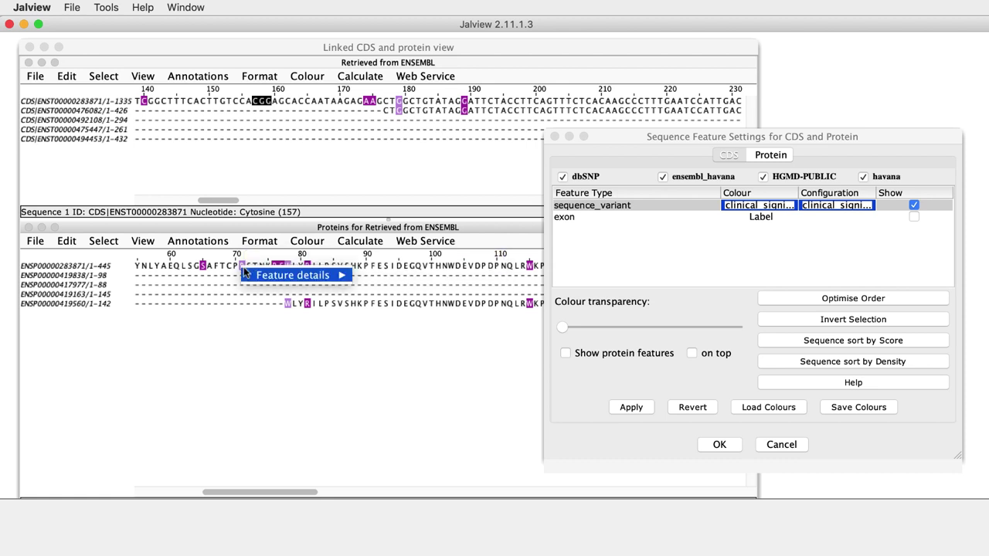
mouse_move(248, 275)
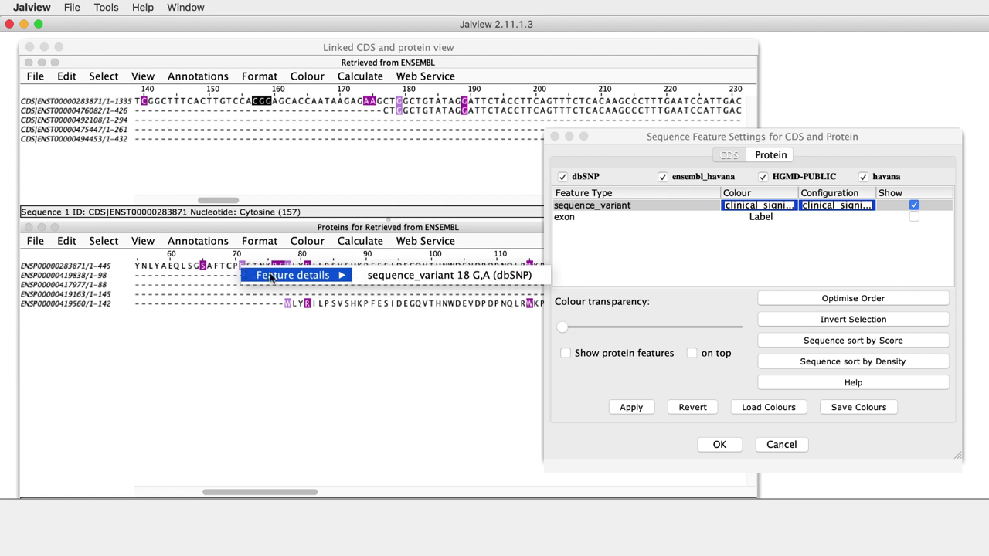
click(360, 278)
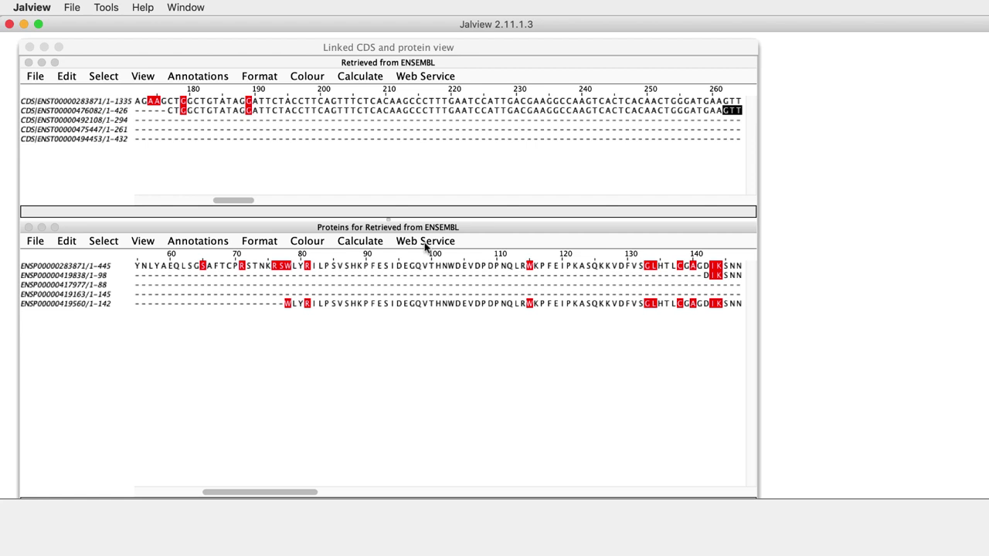
Fetch UNIPROT database references for the protein sequences via Web Service
click(425, 241)
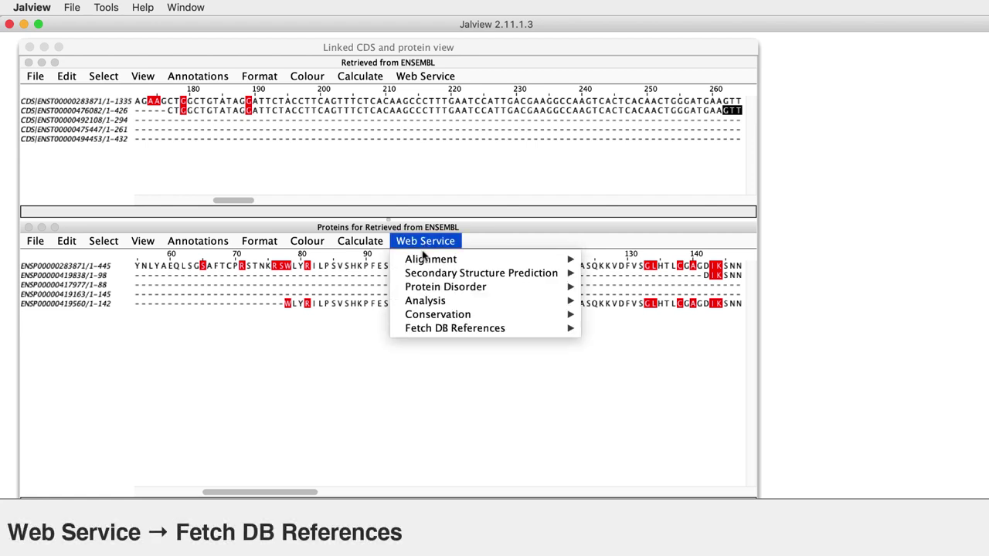
mouse_move(421, 328)
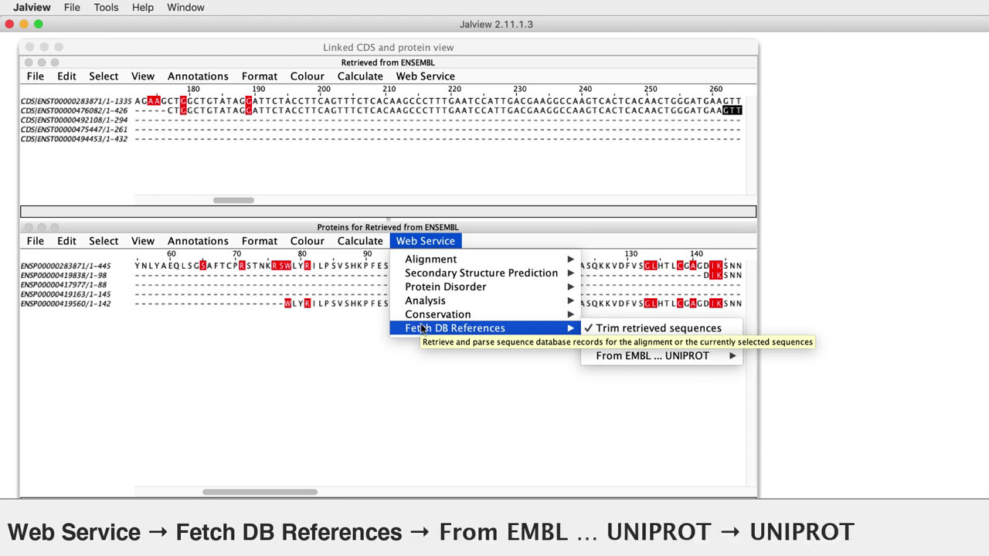
mouse_move(632, 357)
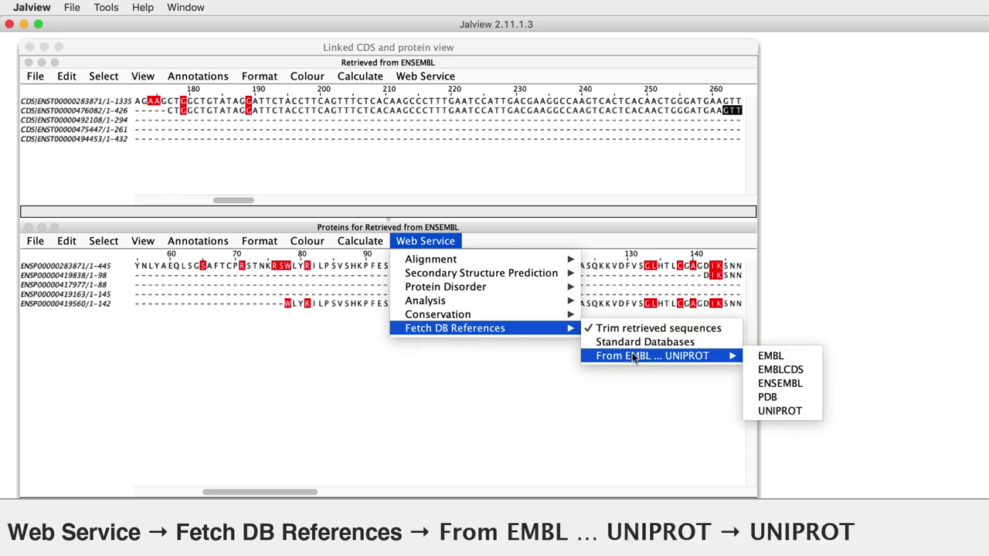
click(780, 410)
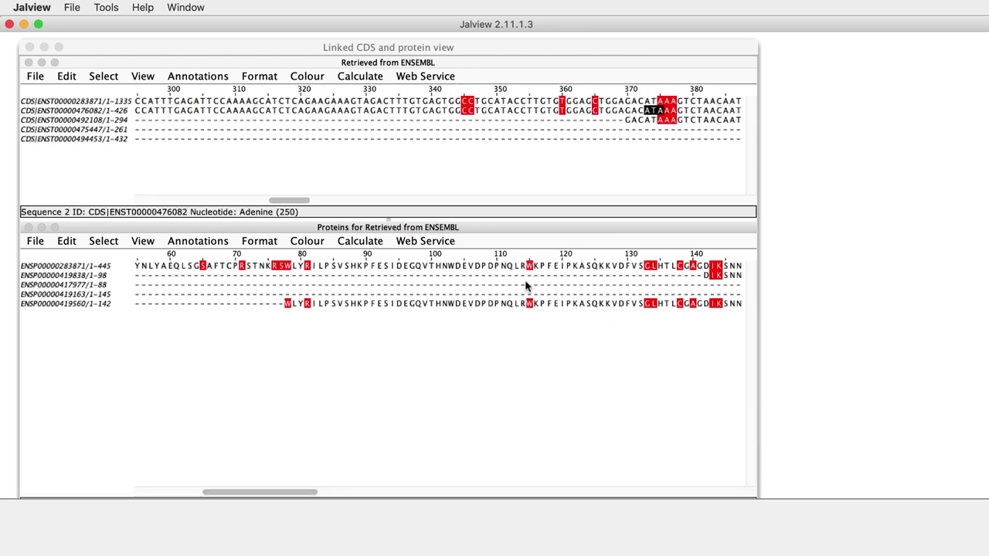
In Feature Settings, apply Optimise Order to the UniProt features and show CDS features on top
click(144, 241)
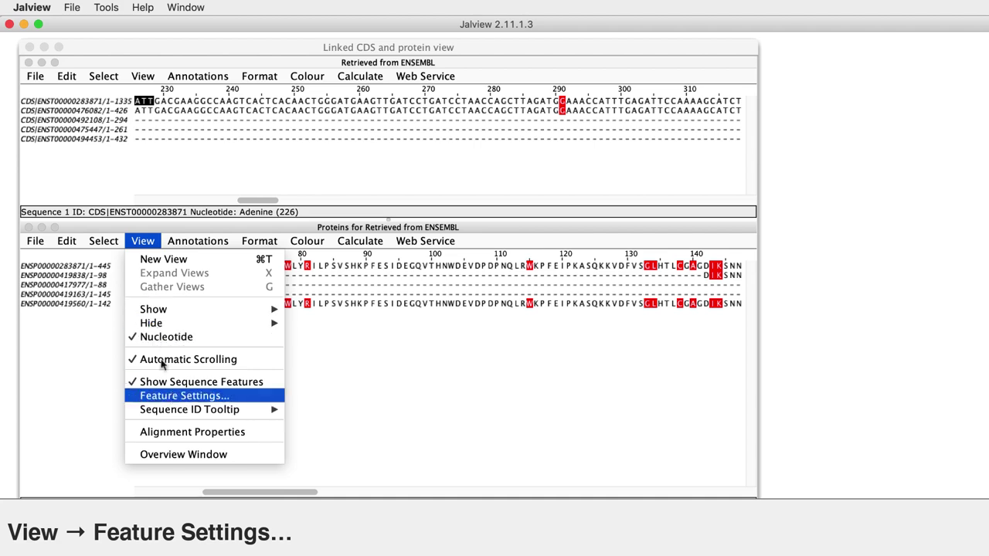
click(167, 397)
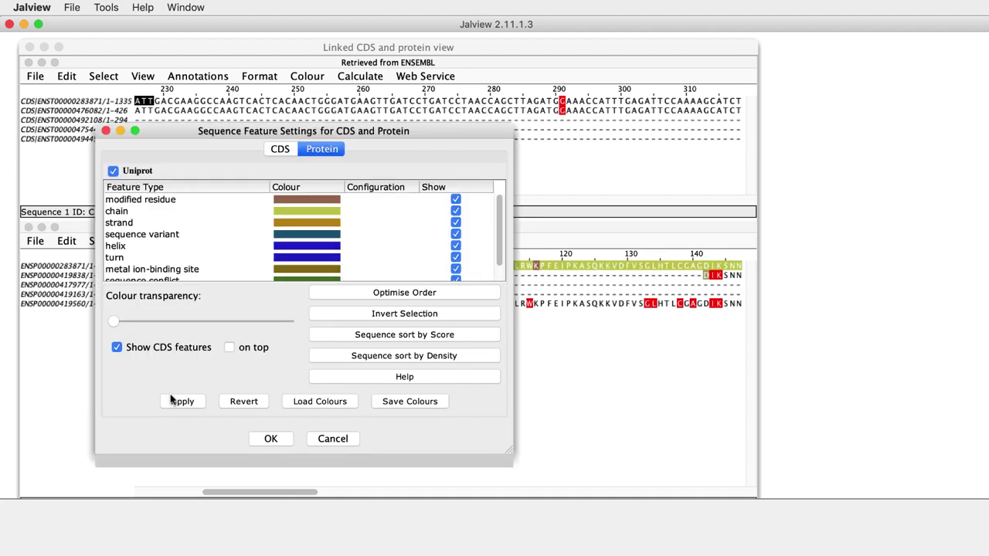
drag(190, 129, 641, 117)
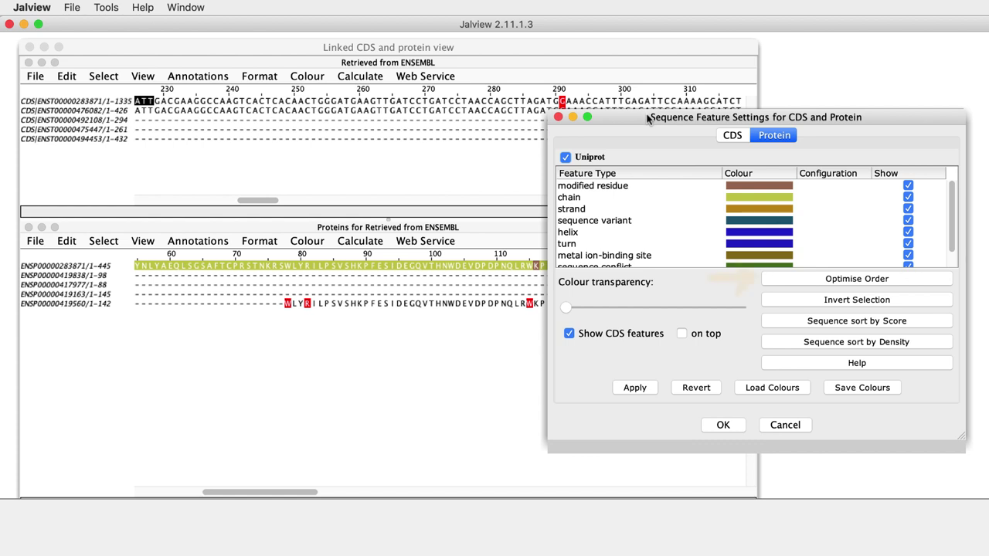
click(820, 284)
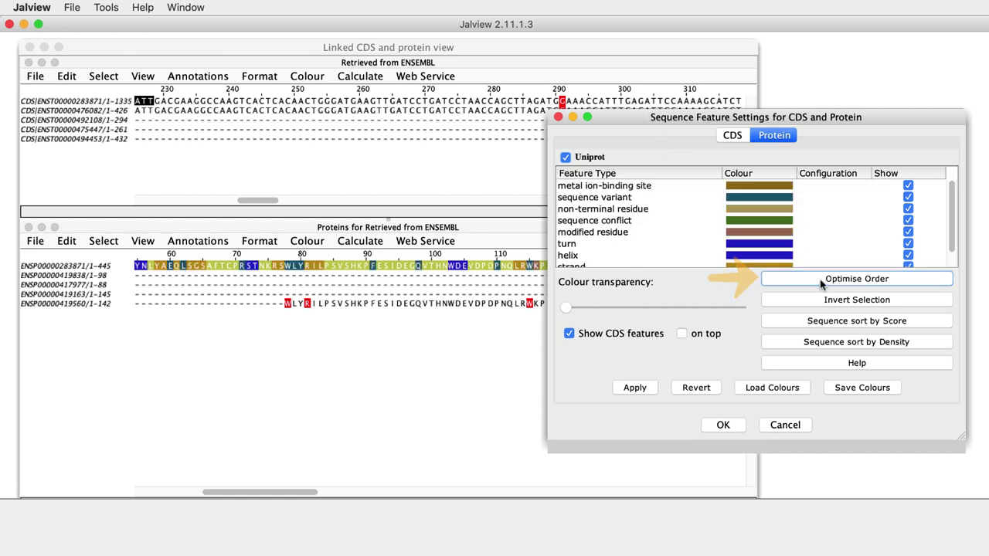
click(681, 333)
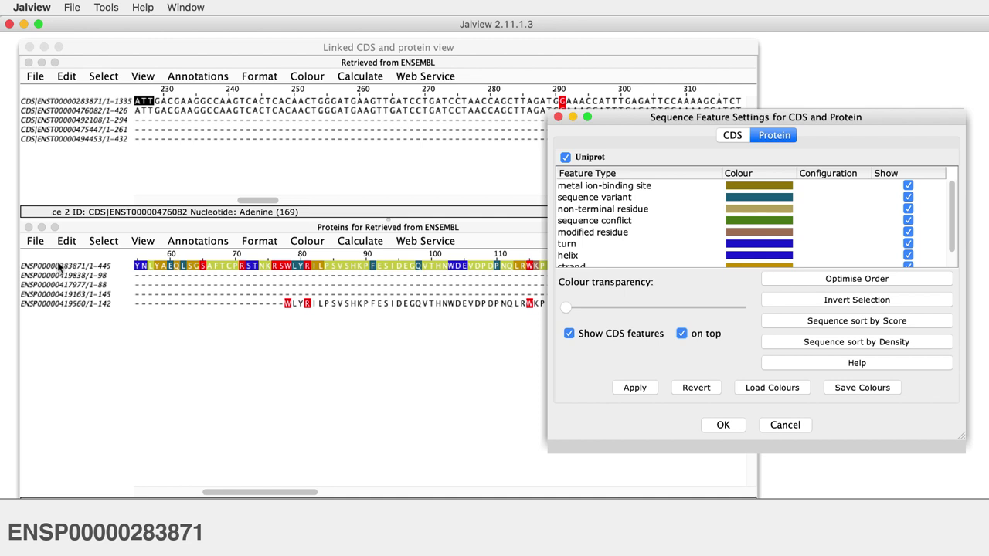
right_click(59, 267)
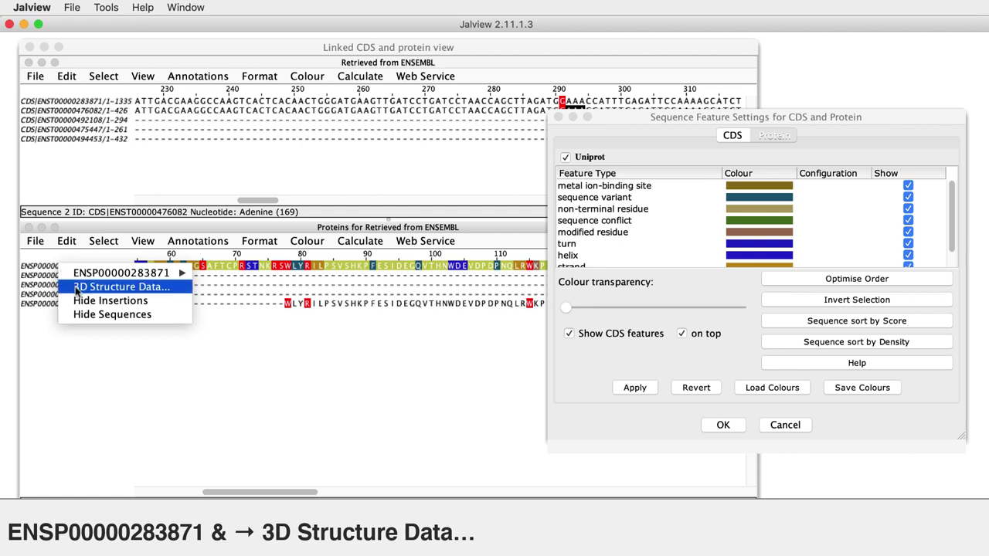
click(77, 290)
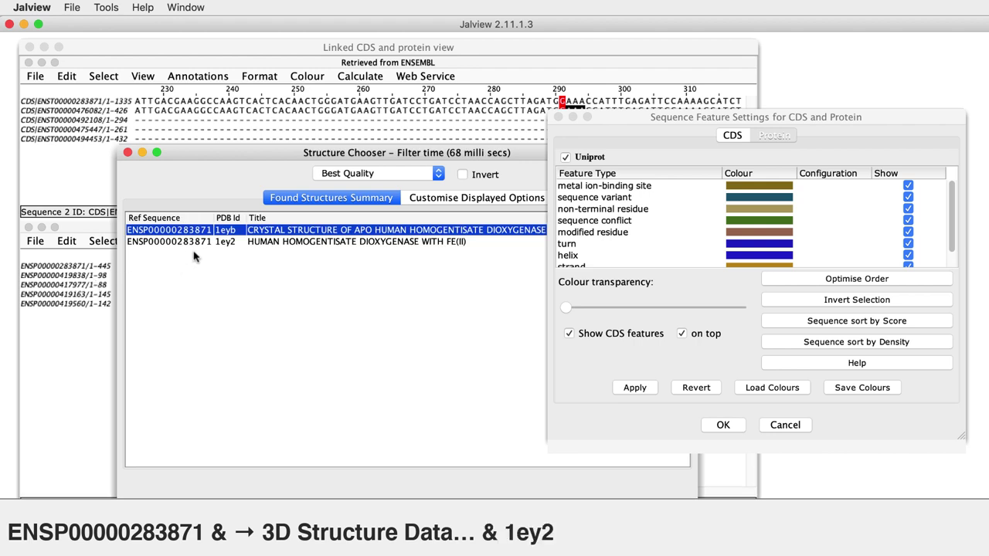
click(221, 243)
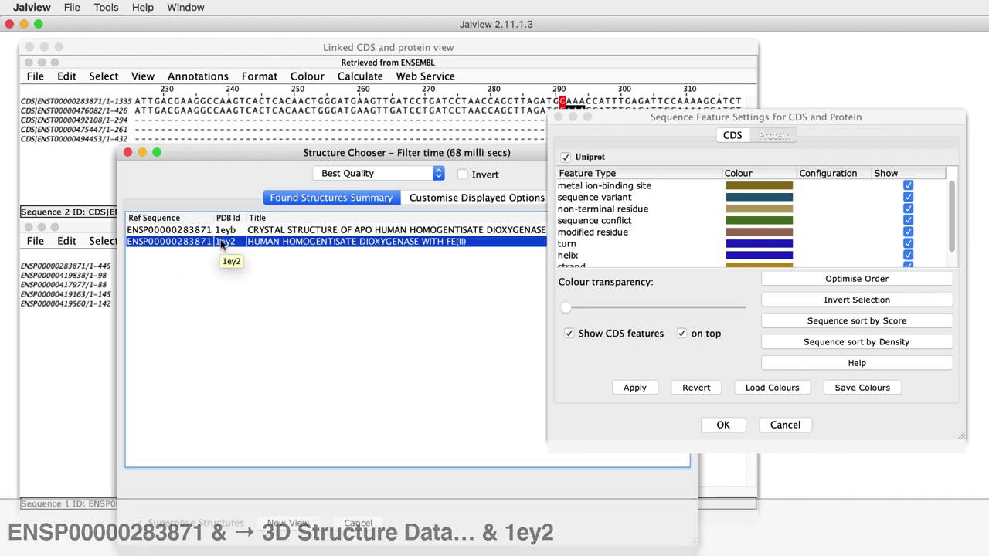
click(286, 523)
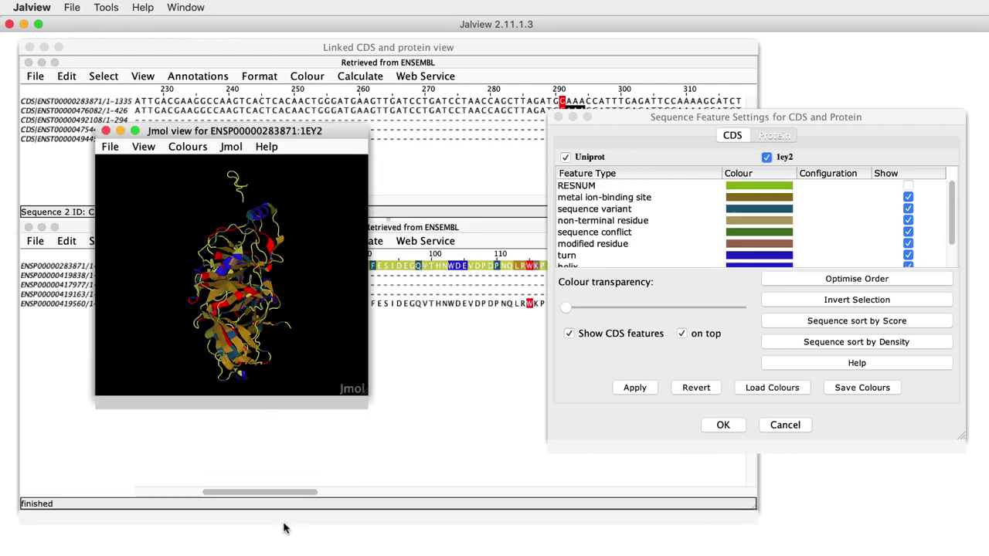